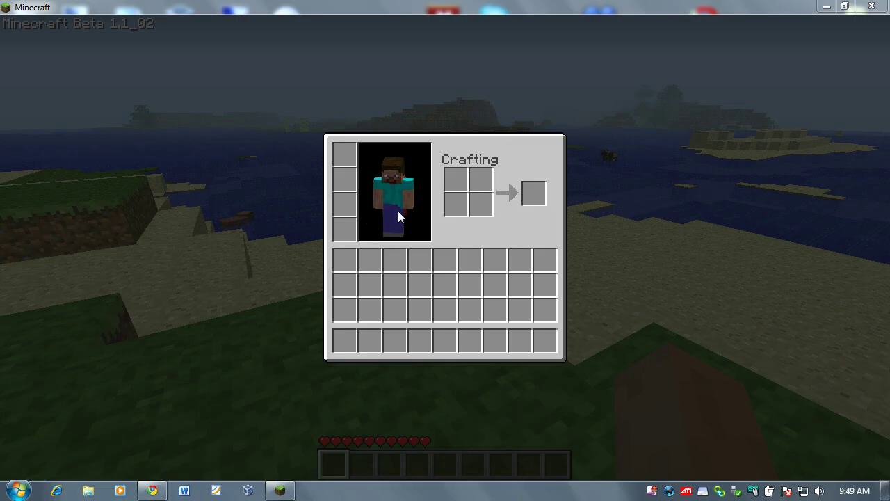
- Examine the character's current skin in the inventory preview from different angles
click(408, 211)
click(422, 164)
click(426, 151)
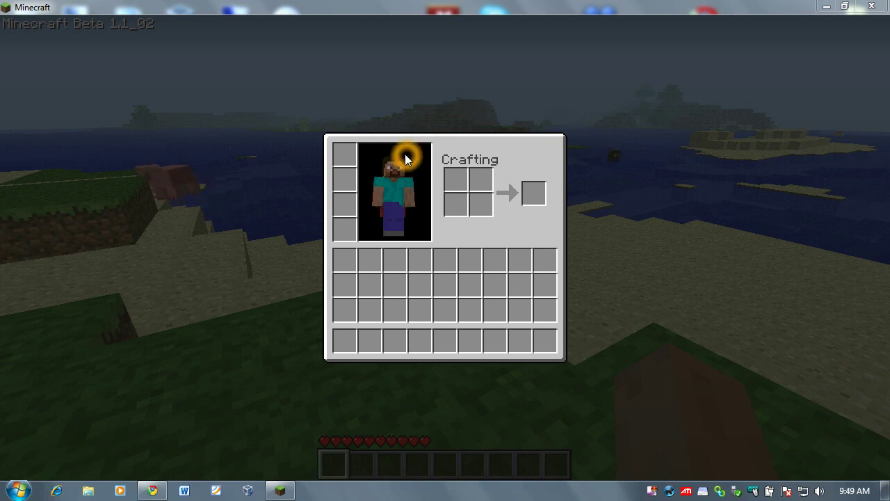
click(407, 158)
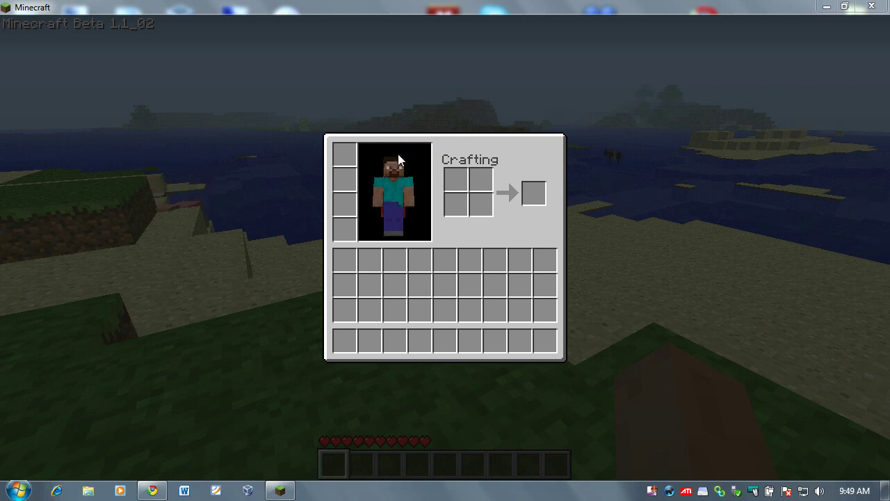
click(388, 215)
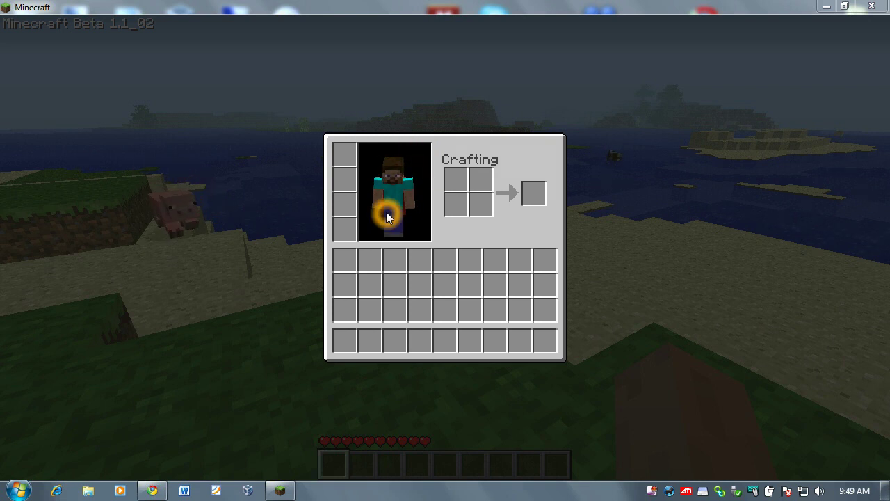
click(412, 128)
click(431, 191)
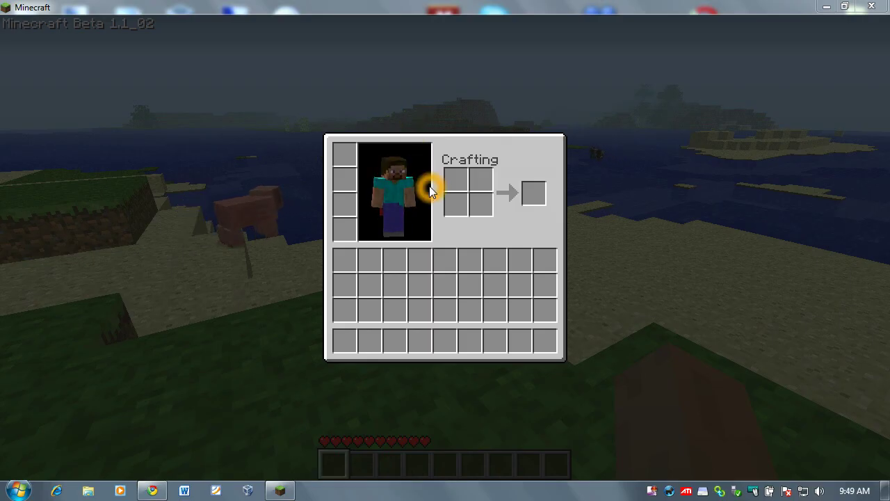
click(400, 192)
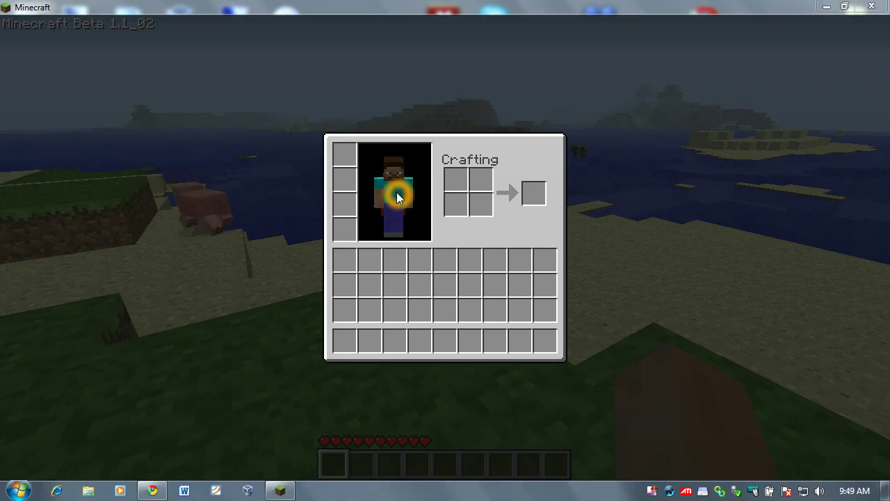
click(426, 159)
click(419, 135)
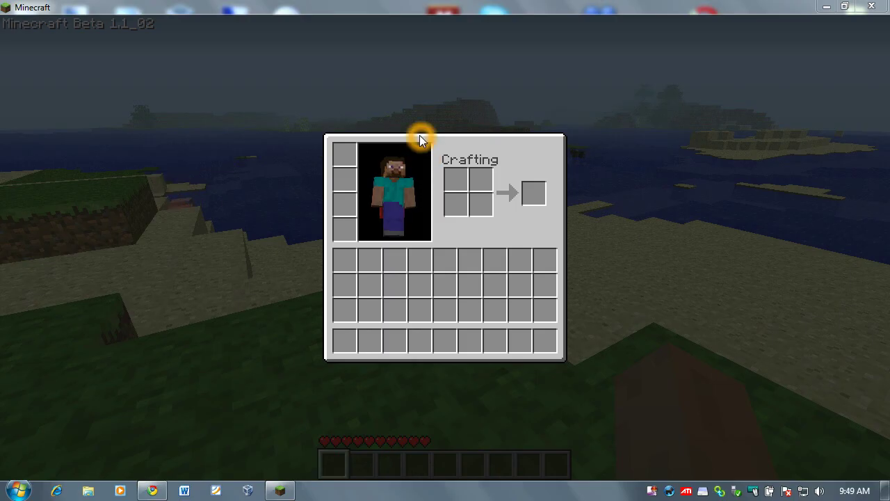
- Leave the inventory, save and quit the world, and close the Minecraft game
key(e)
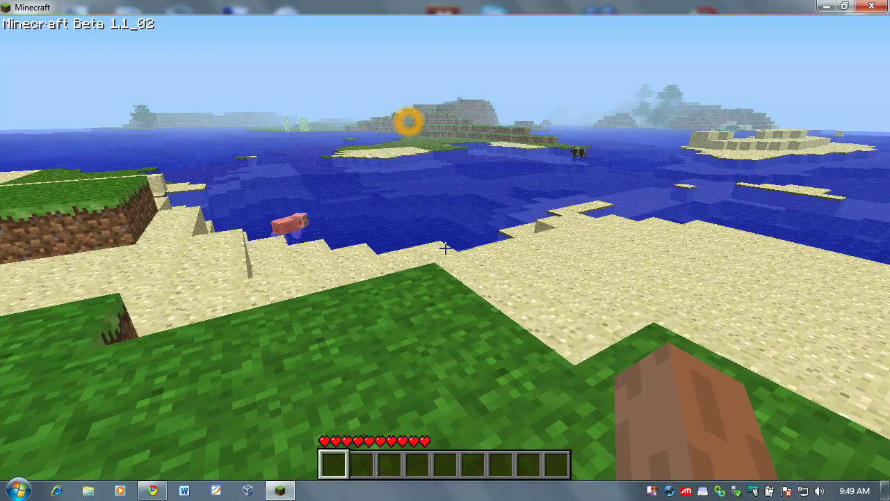
key(Escape)
click(445, 217)
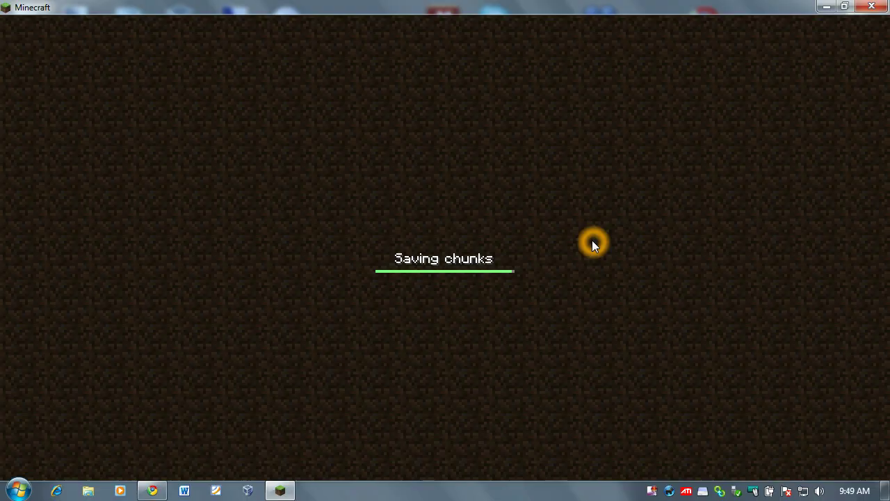
click(868, 7)
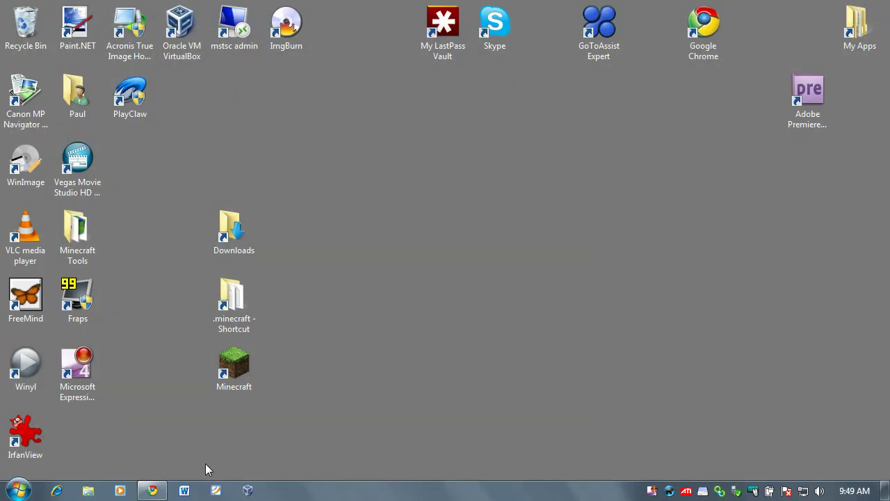
click(164, 492)
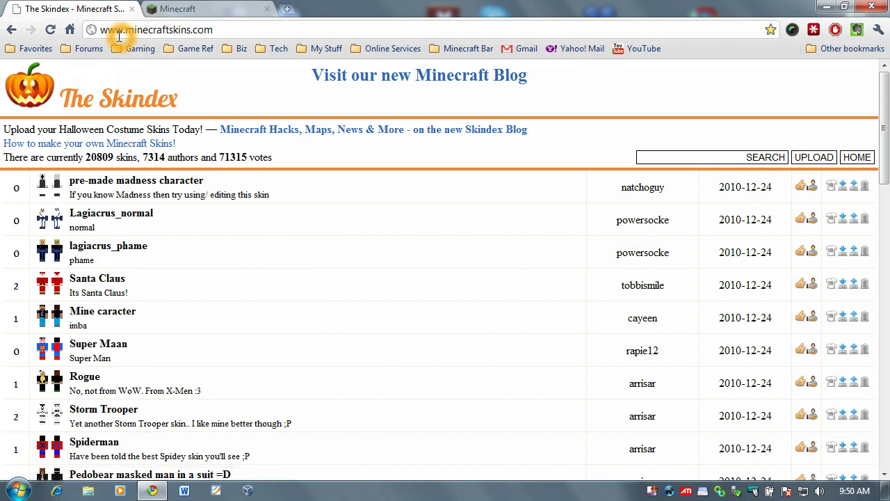
click(244, 34)
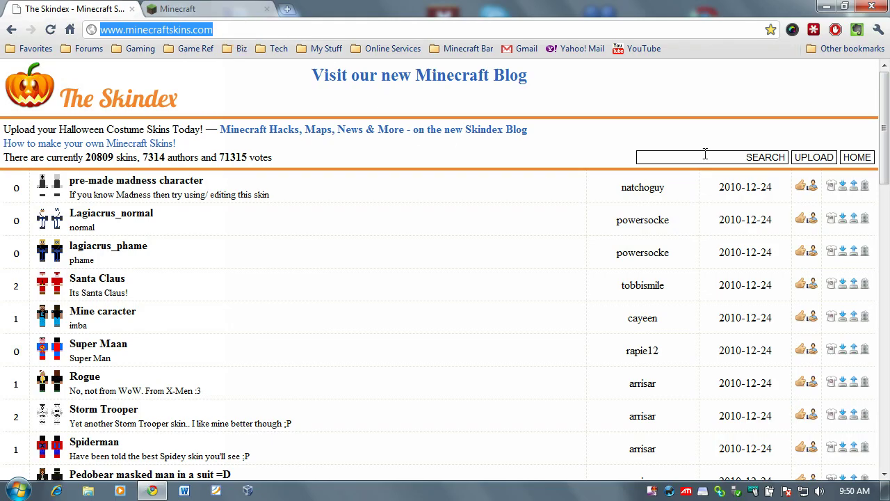
click(583, 271)
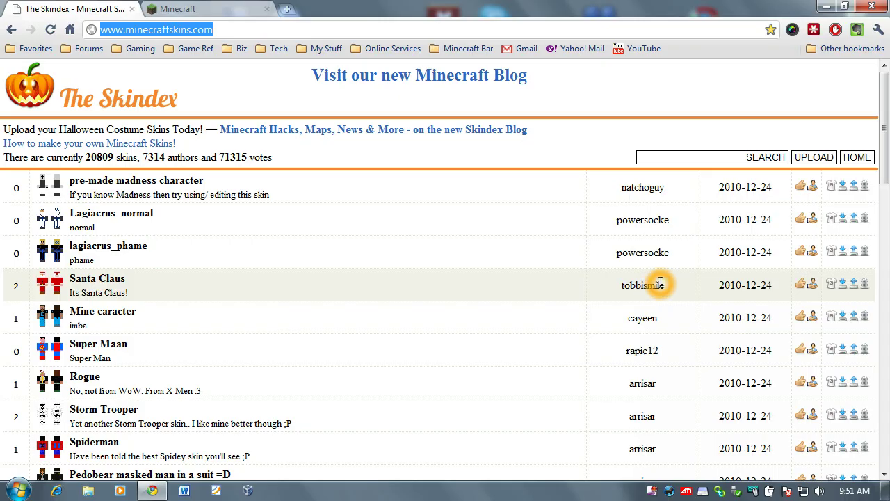
click(843, 286)
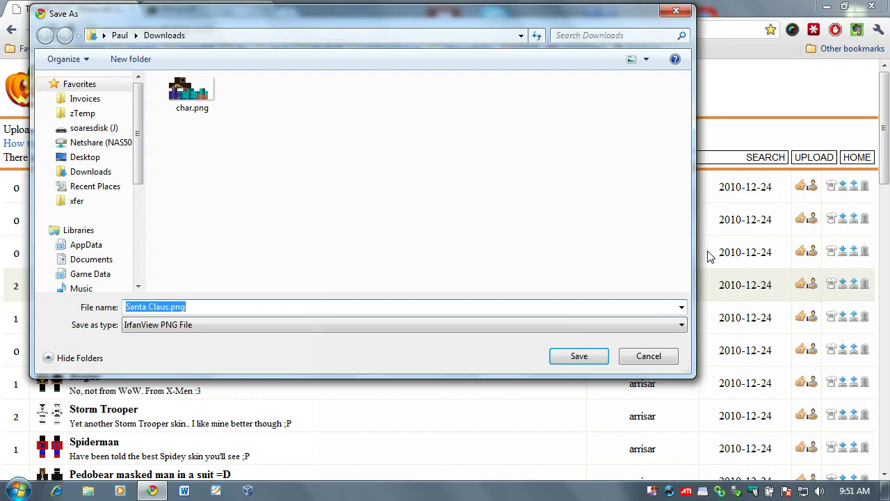
drag(339, 32, 412, 57)
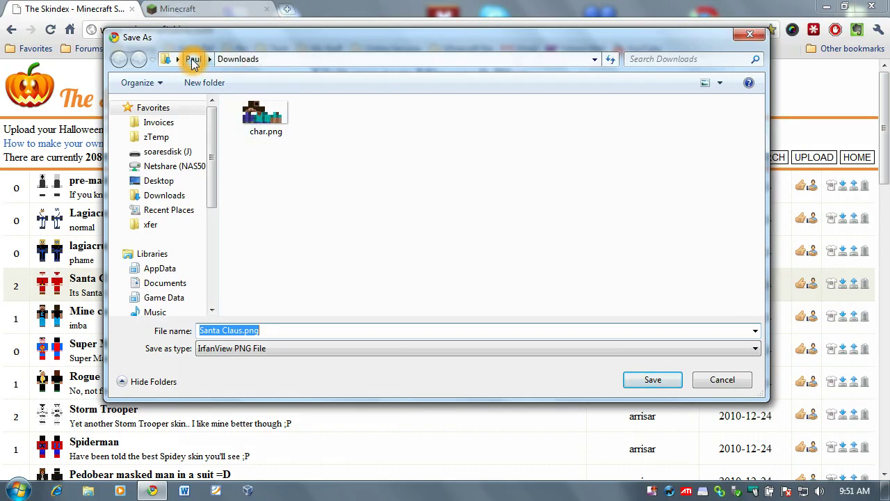
click(264, 332)
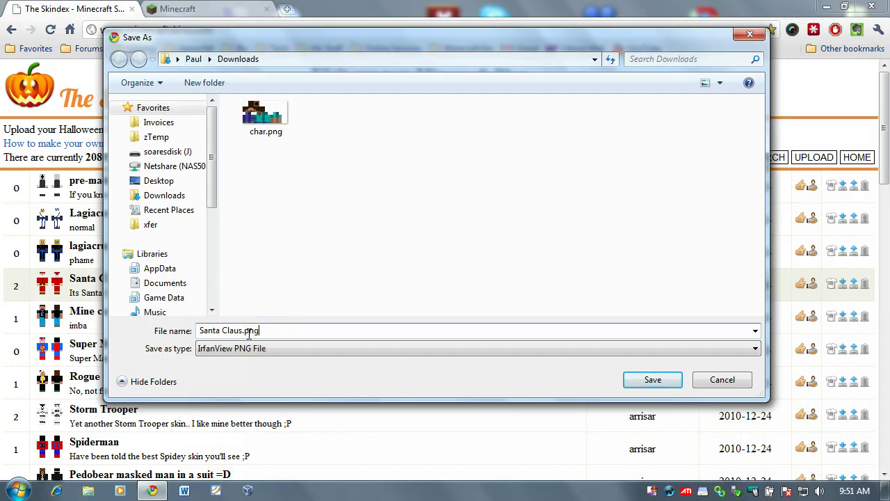
double_click(211, 332)
drag(219, 329, 377, 331)
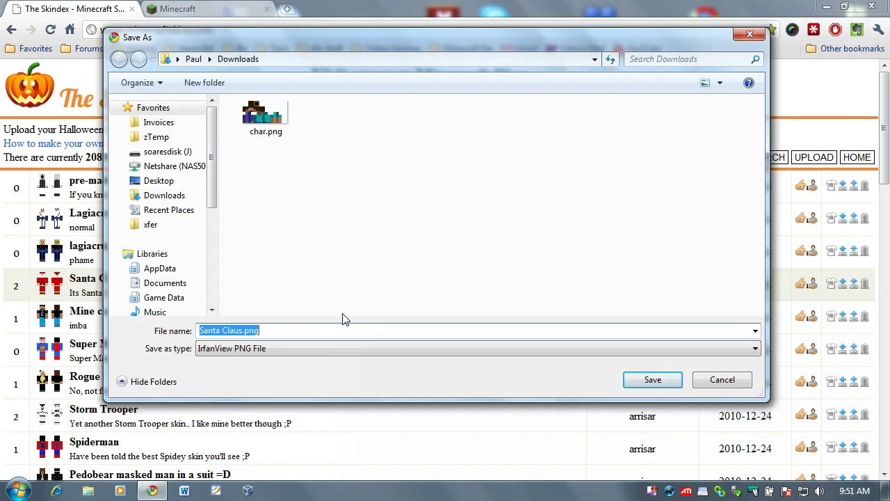
click(245, 331)
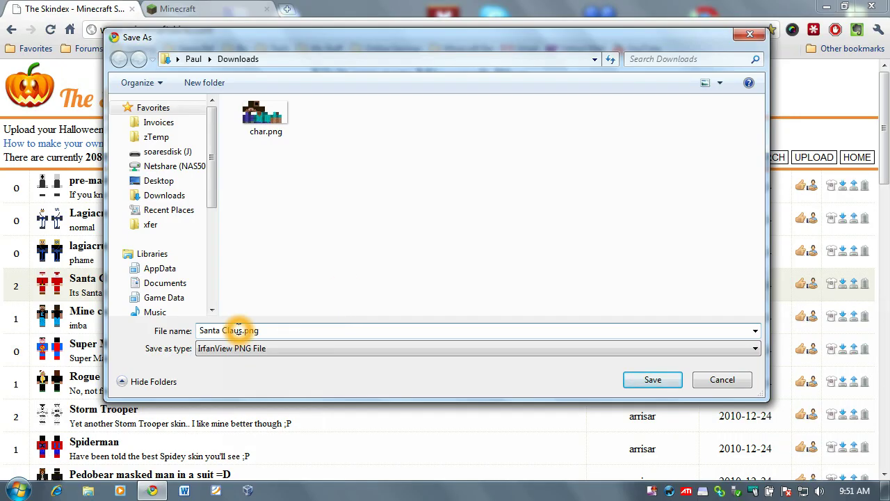
click(245, 332)
click(239, 330)
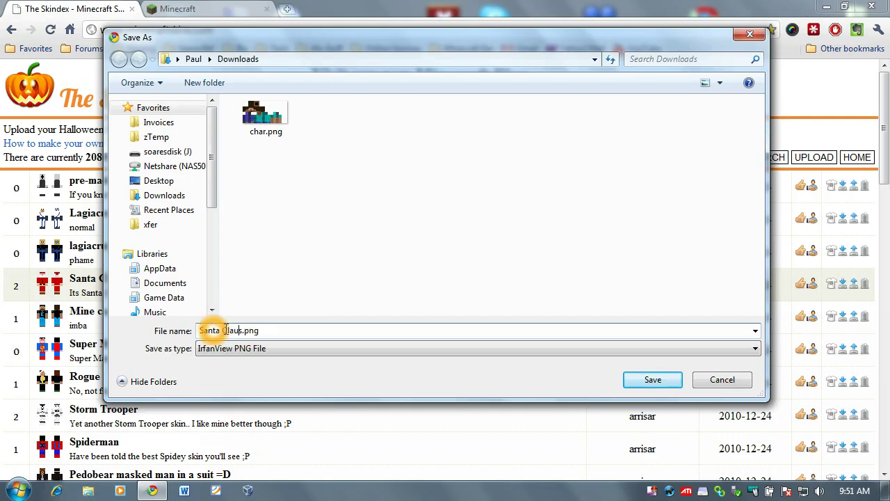
click(76, 282)
click(243, 331)
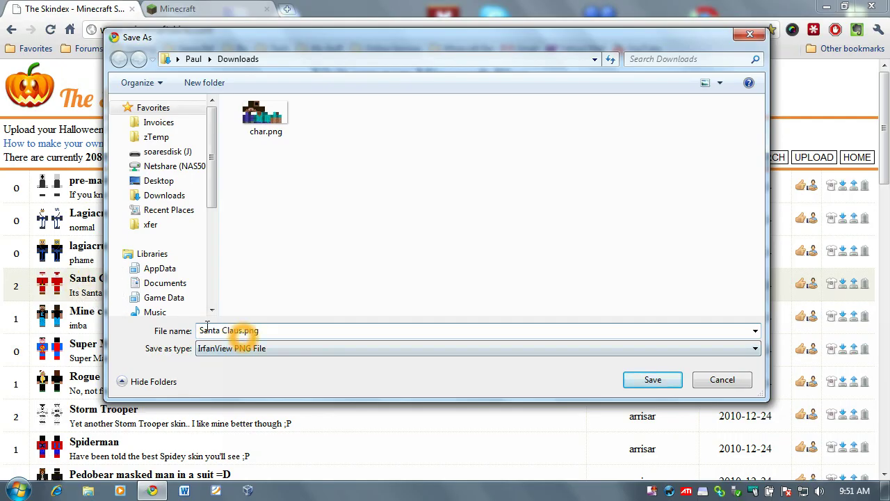
click(55, 287)
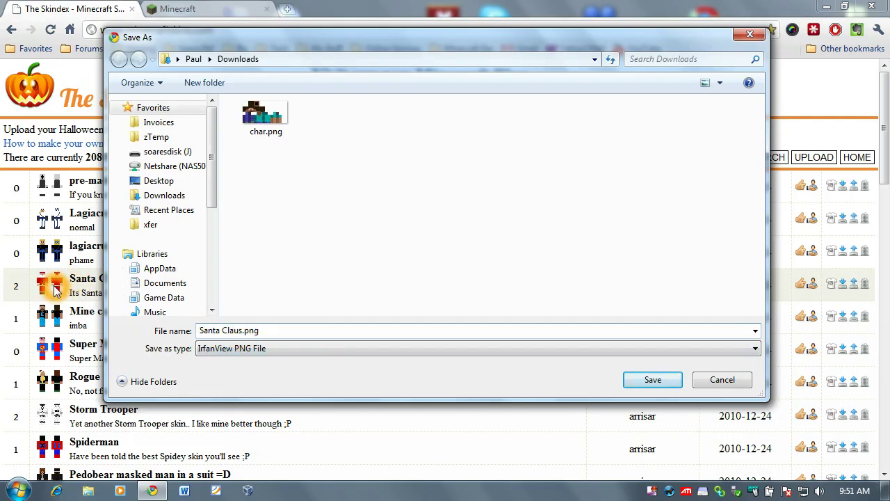
click(235, 332)
click(234, 334)
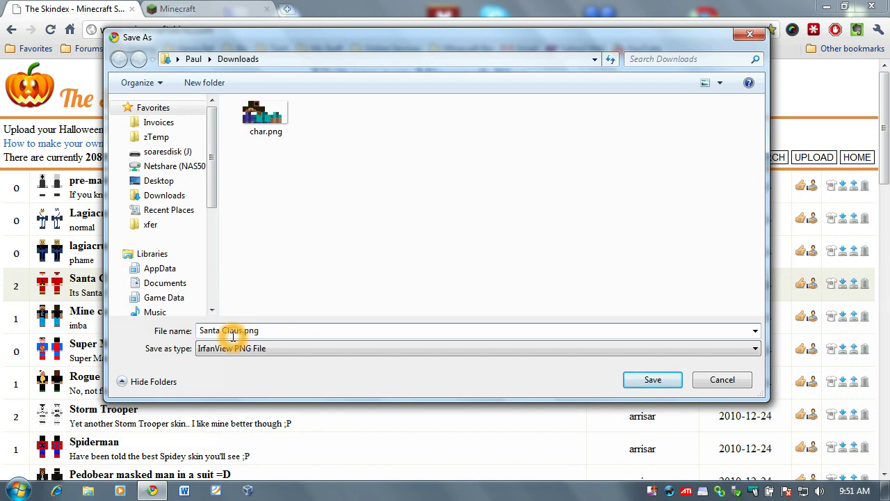
click(368, 335)
- Save the downloaded skin in the Downloads folder under the file name Santa Claus skin.png
click(242, 332)
click(276, 332)
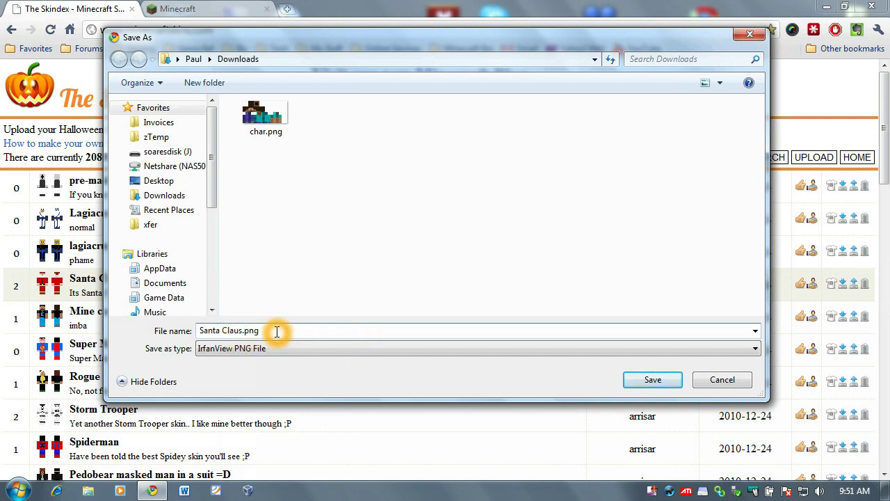
text(skin)
click(661, 381)
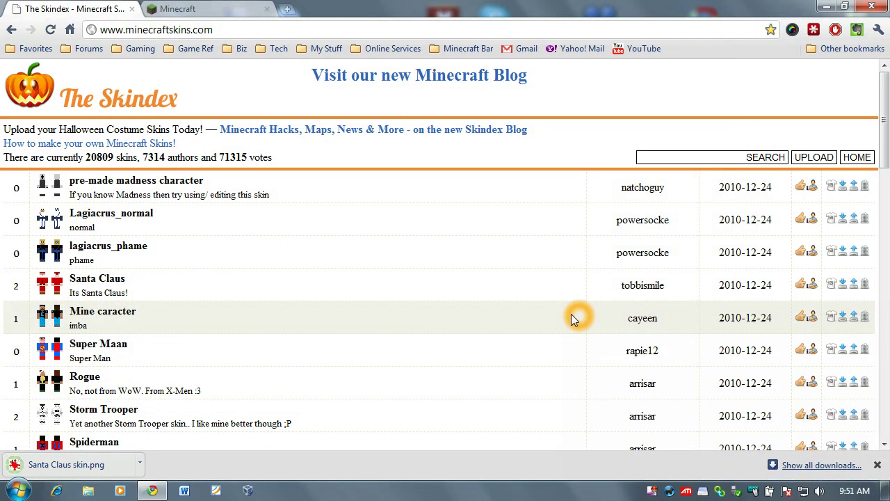
click(141, 464)
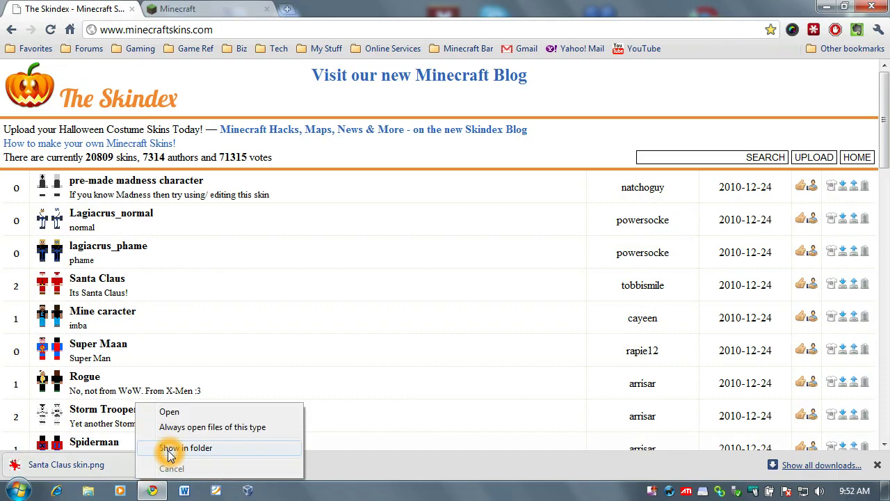
click(376, 466)
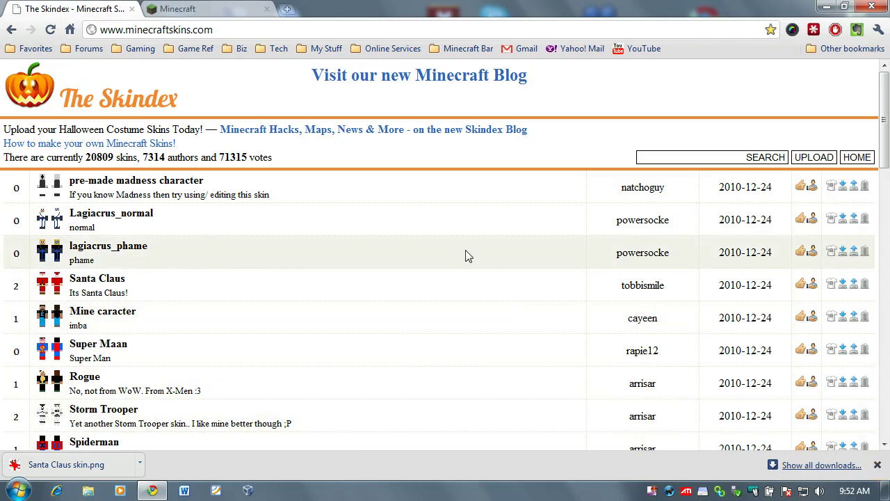
- Switch to the minecraft.net page and open the account's profile with the current skin preview
click(199, 12)
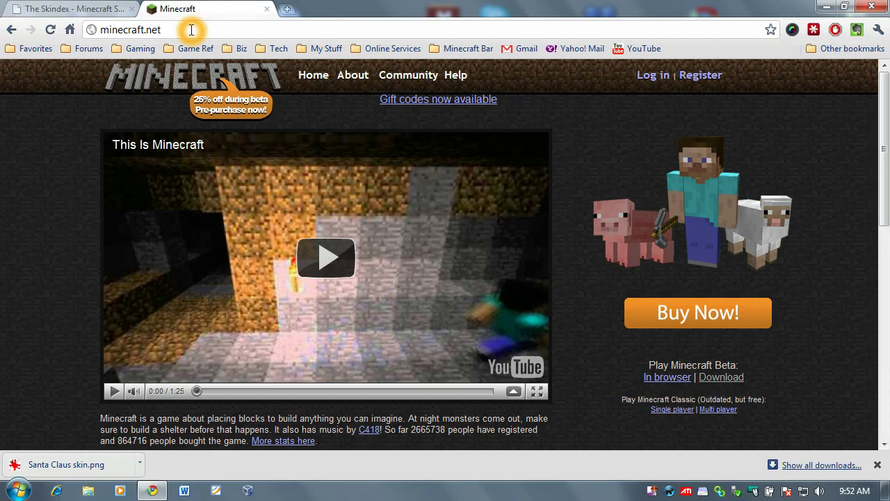
click(103, 35)
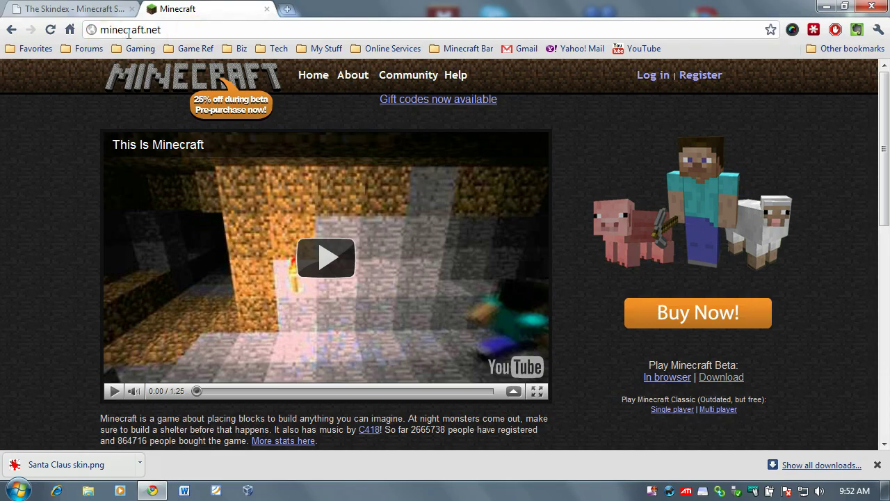
click(199, 28)
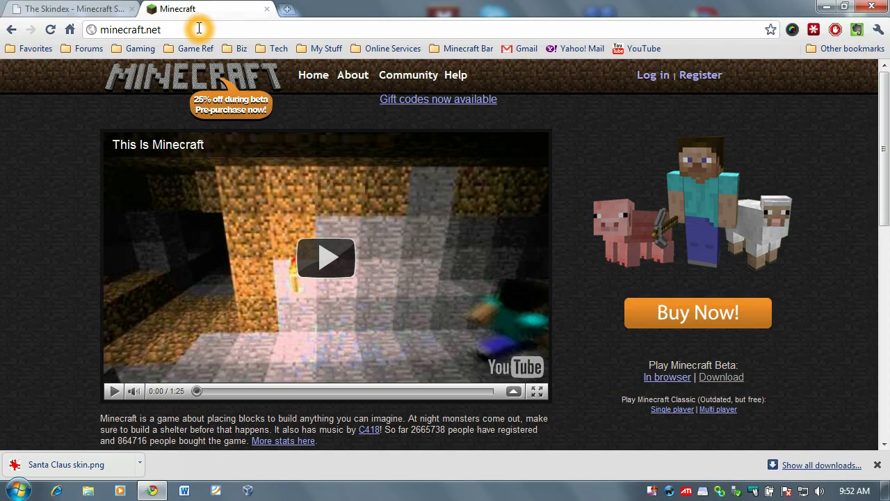
click(175, 30)
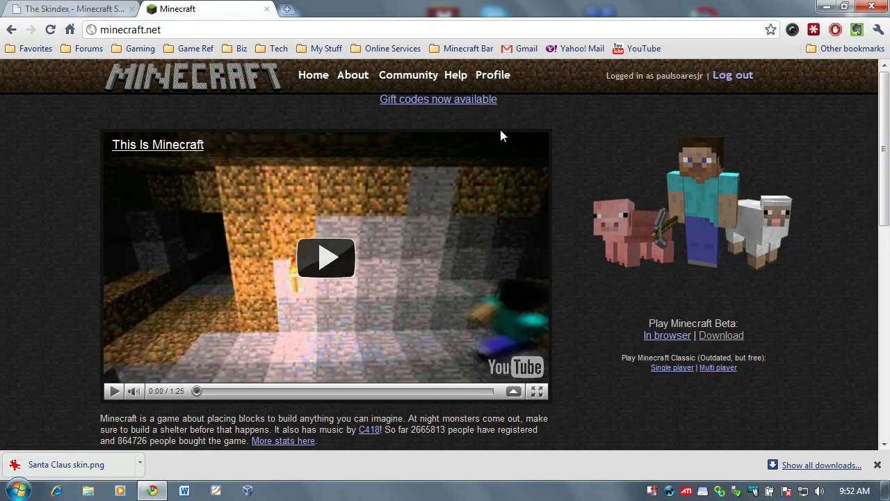
click(500, 80)
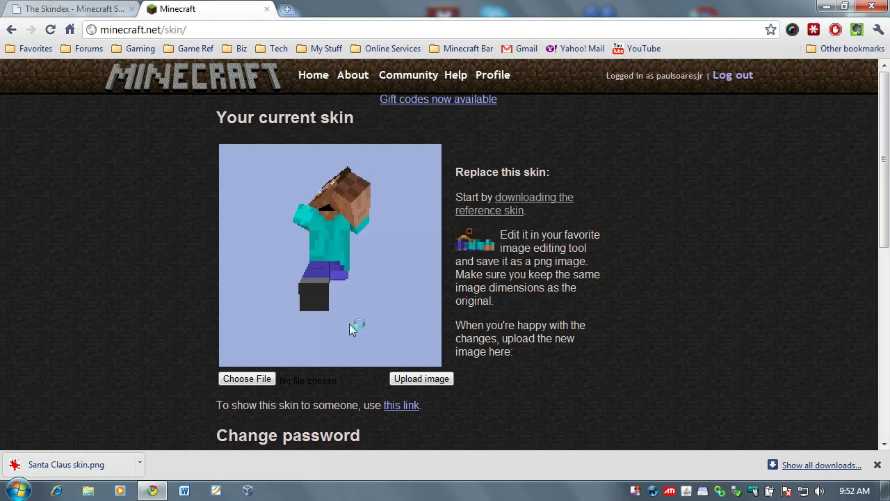
click(340, 233)
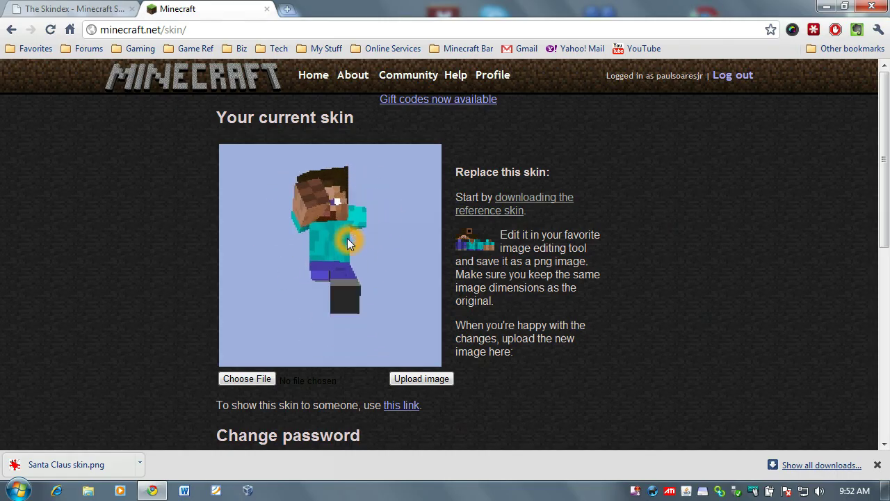
- Choose Santa Claus skin.png from the Downloads folder as the replacement skin file
click(258, 380)
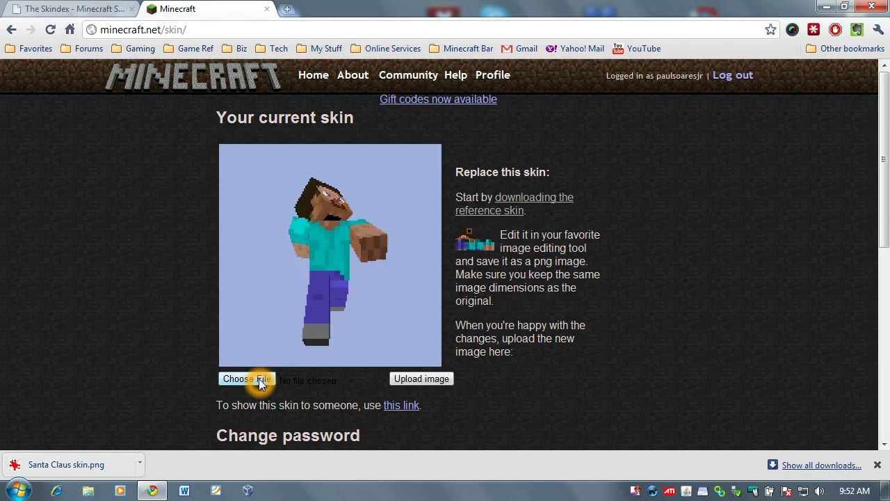
click(243, 380)
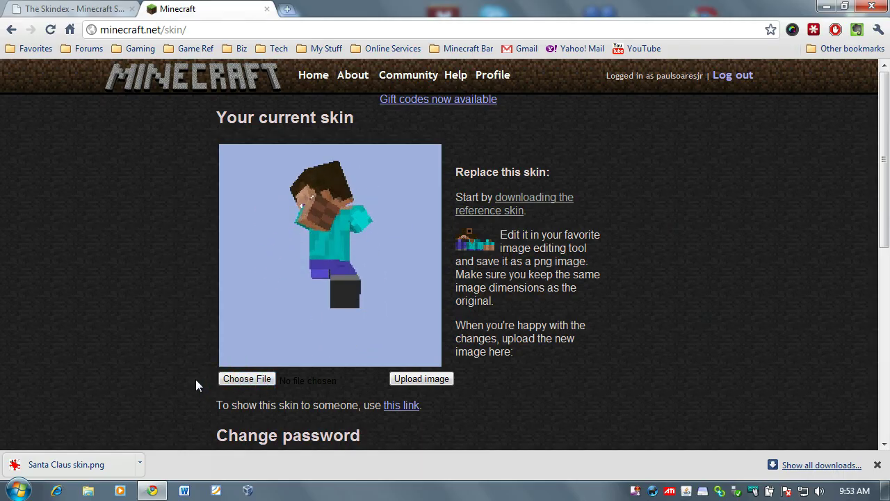
click(239, 379)
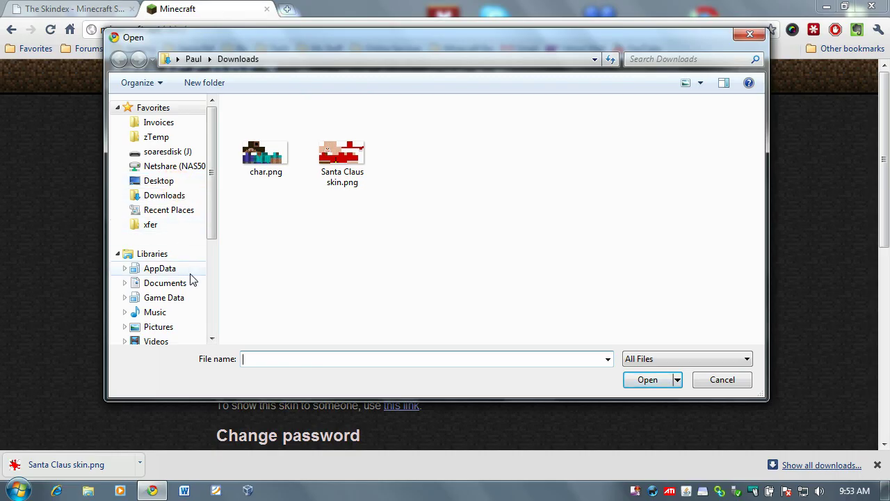
click(435, 217)
click(280, 157)
click(354, 165)
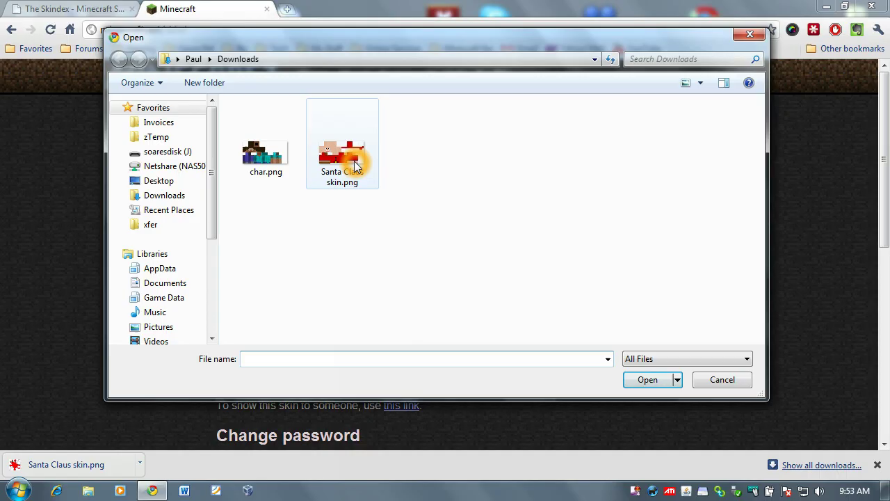
click(343, 150)
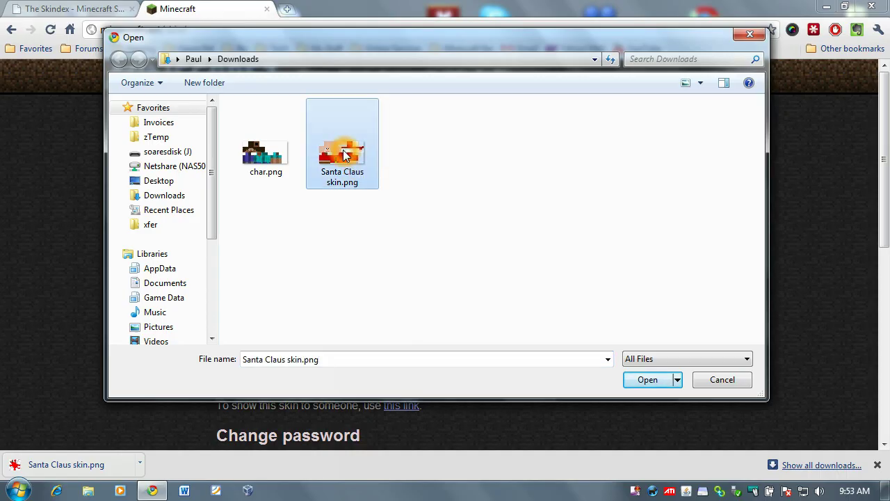
click(648, 380)
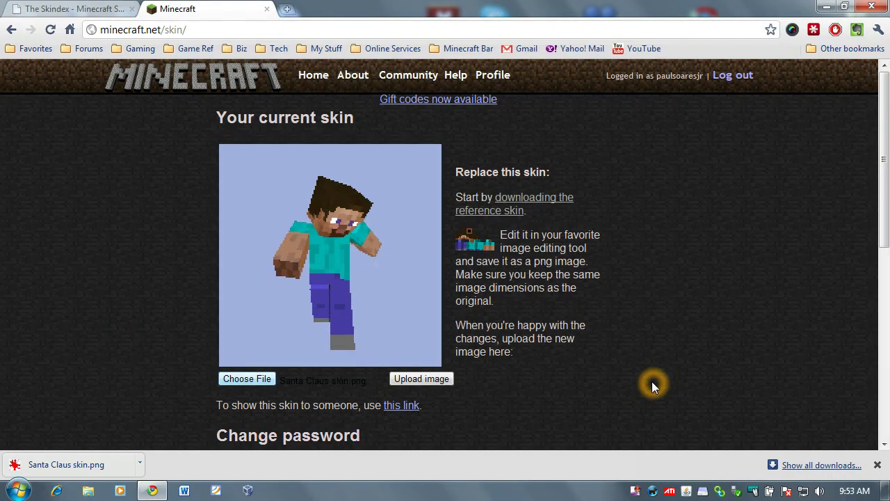
- Upload the chosen Santa Claus image to replace the character's current skin
click(597, 255)
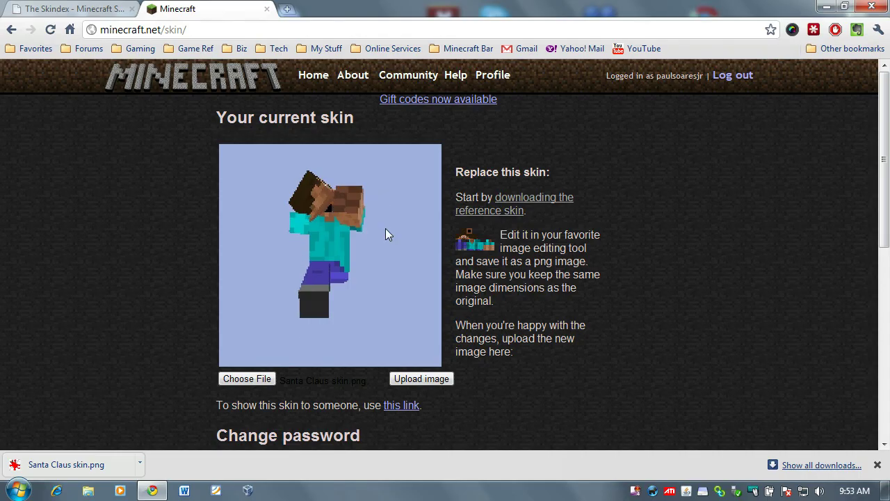
click(367, 304)
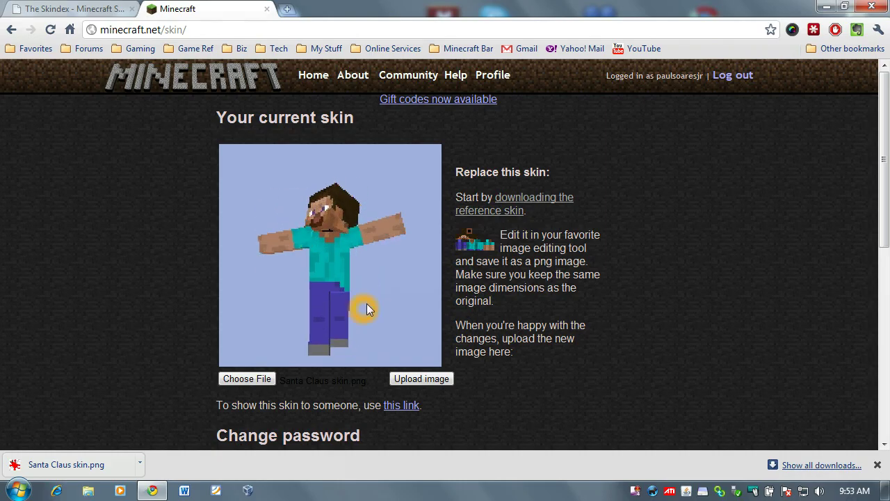
click(380, 293)
drag(380, 298, 378, 233)
click(432, 380)
click(432, 382)
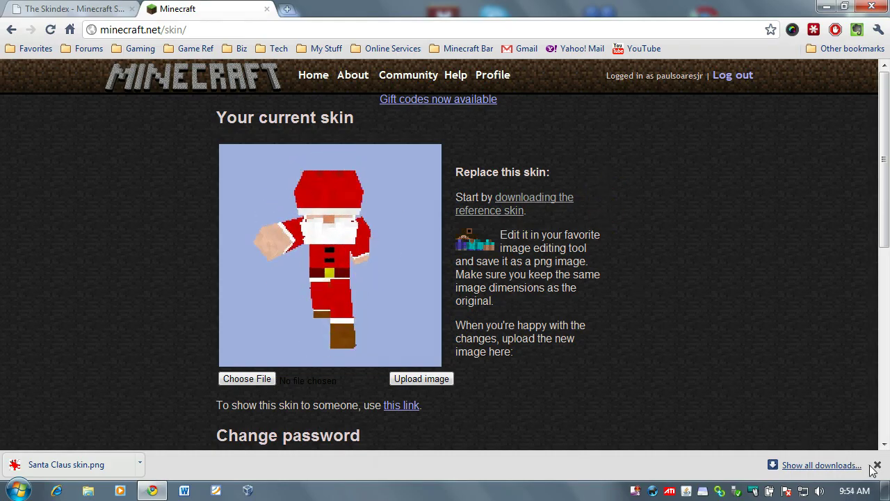
- Switch to Minecraft, log in with the remembered account and load single-player World 1 in a maximized window
click(887, 491)
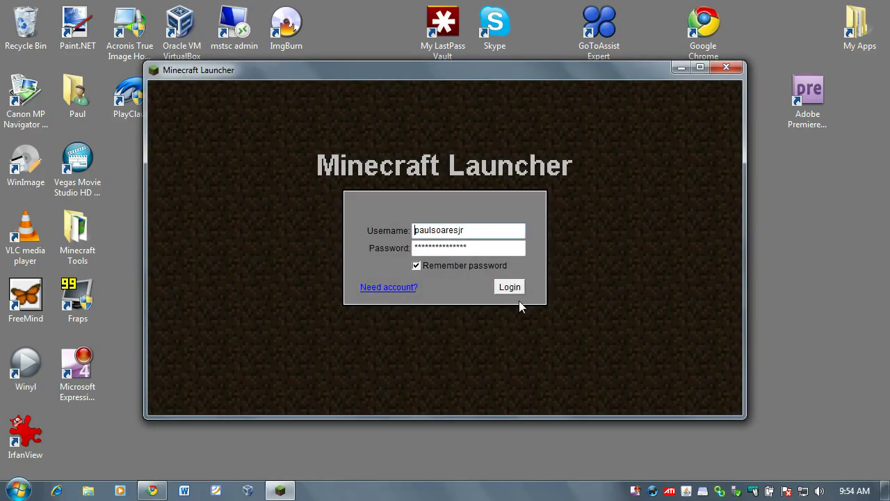
click(515, 287)
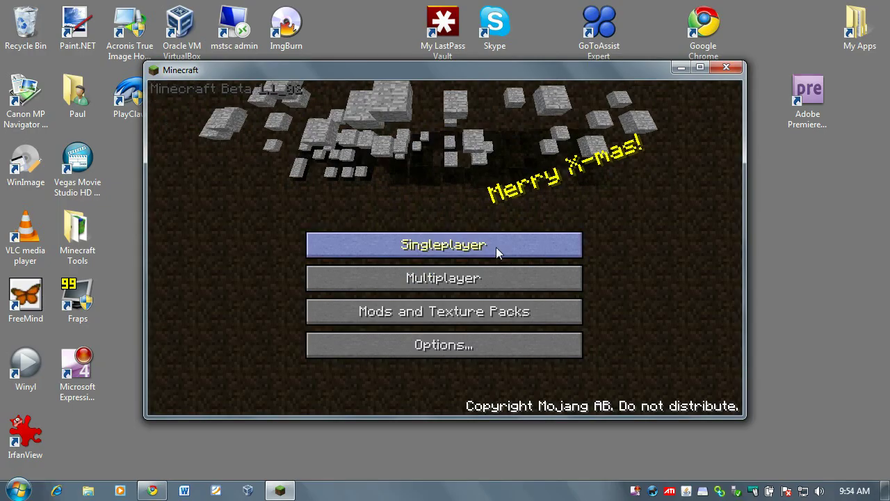
click(496, 248)
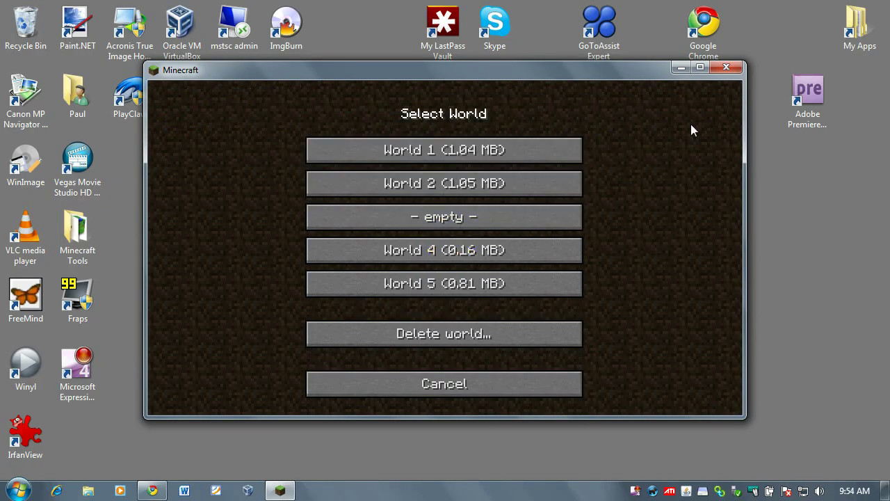
click(700, 68)
click(447, 106)
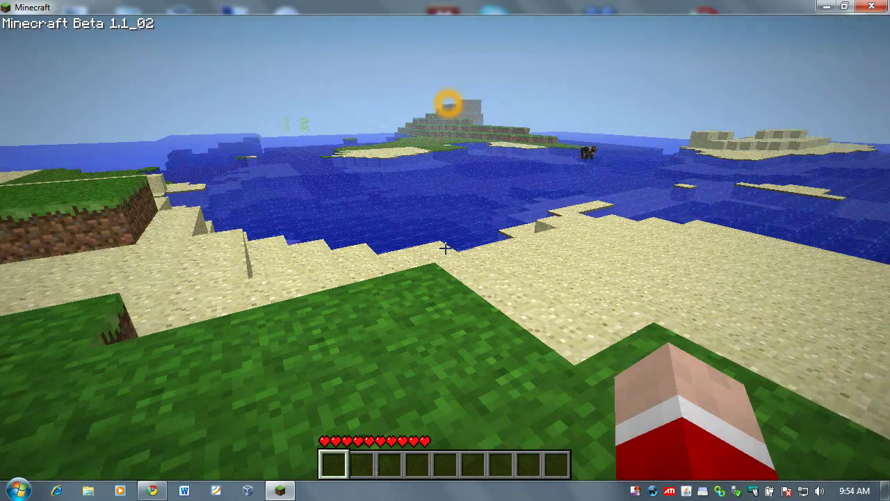
- Open the inventory to check the new skin on the character preview, and close it again
click(446, 248)
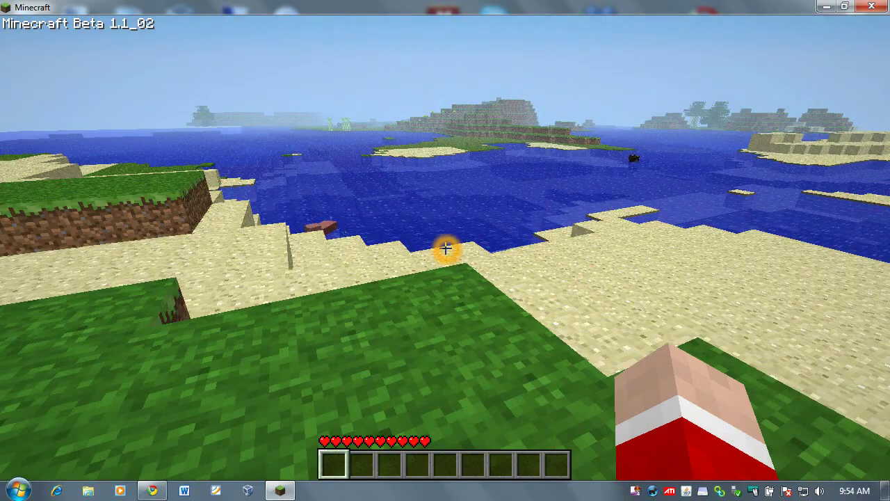
key(e)
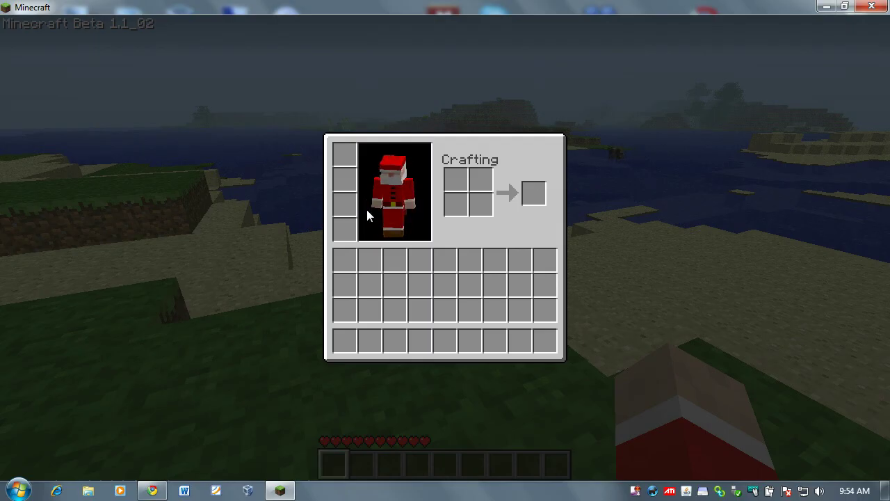
key(e)
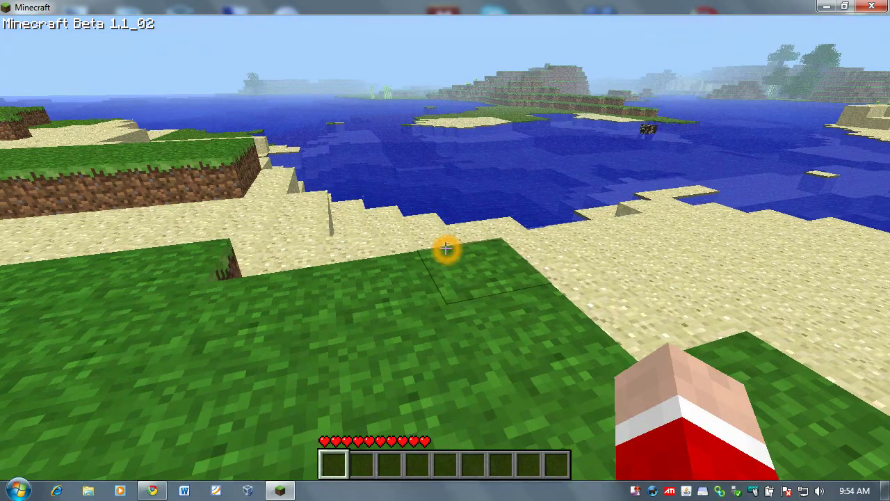
- Switch to third-person view and walk and jump across the grass to examine the skin in motion
key(F5)
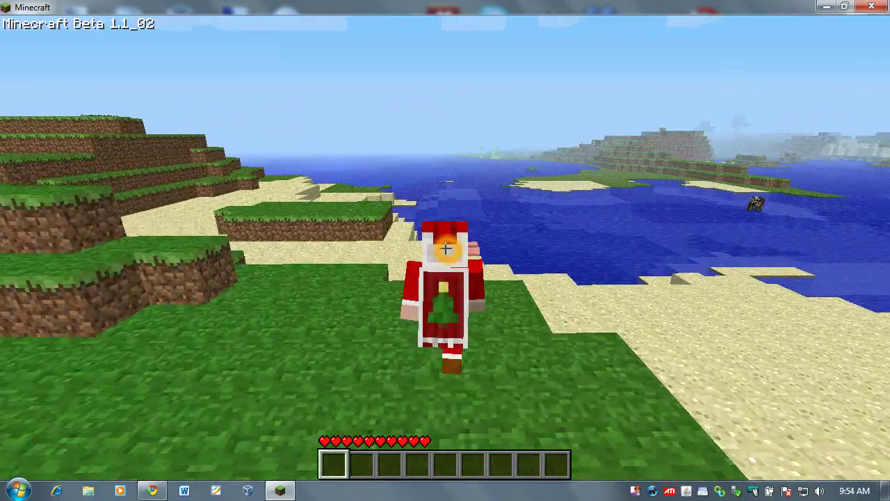
key(w)
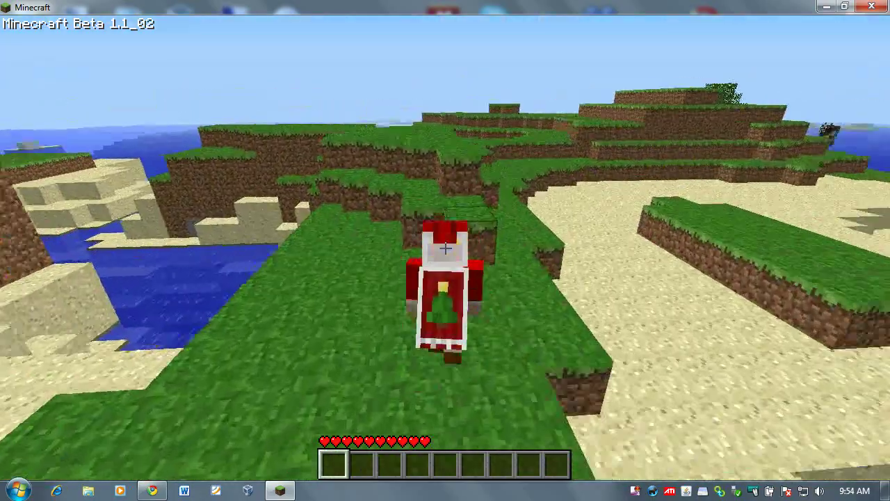
key(w)
key(space)
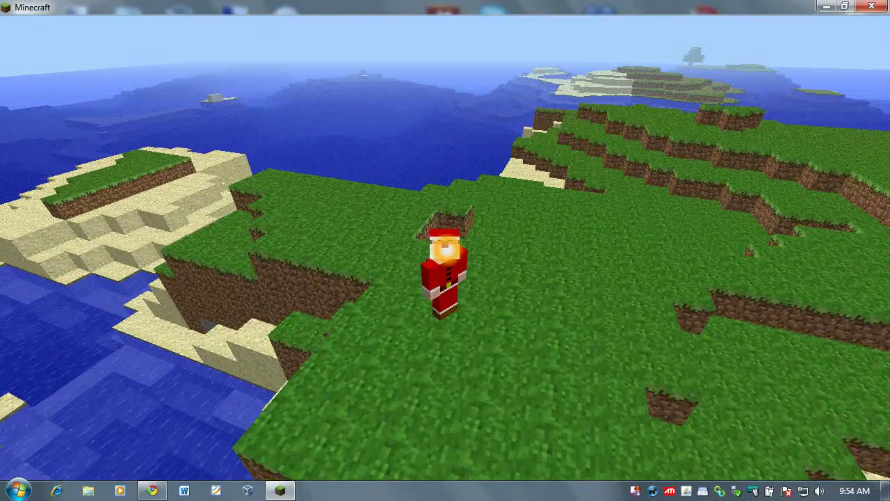
- Toggle the camera perspective and the HUD to examine the Santa skin from the front and back
key(F5)
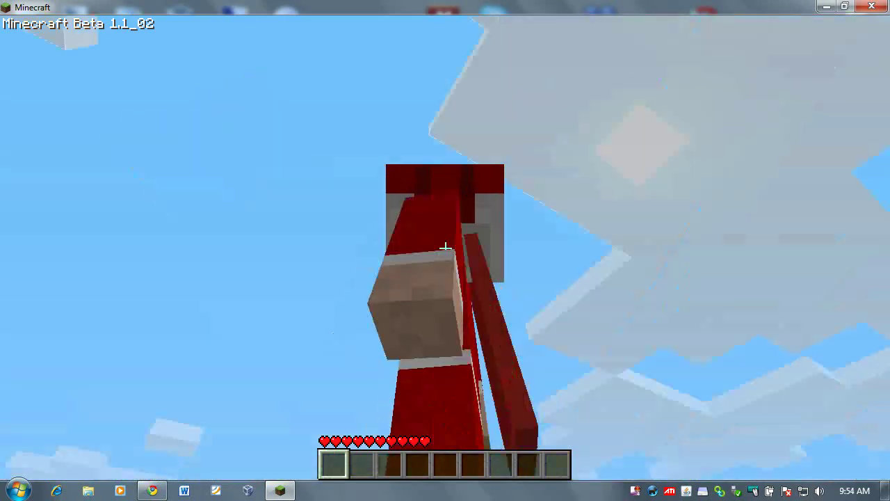
key(F5)
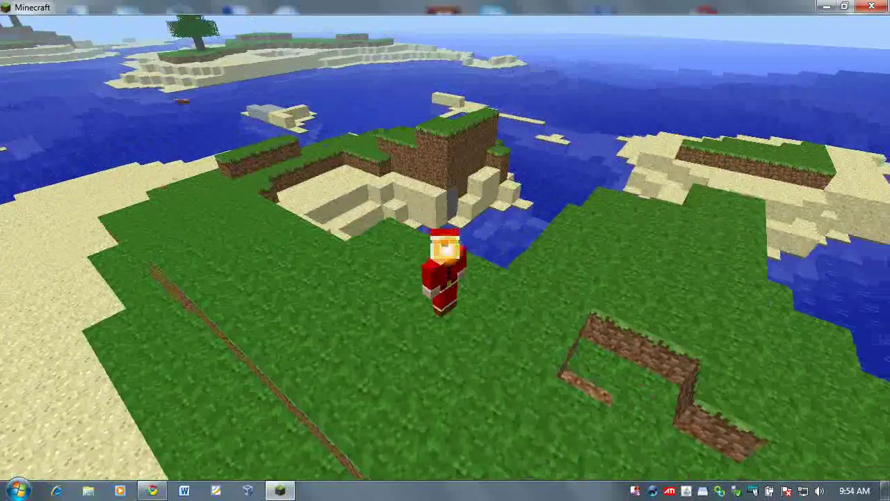
key(F1)
key(F5)
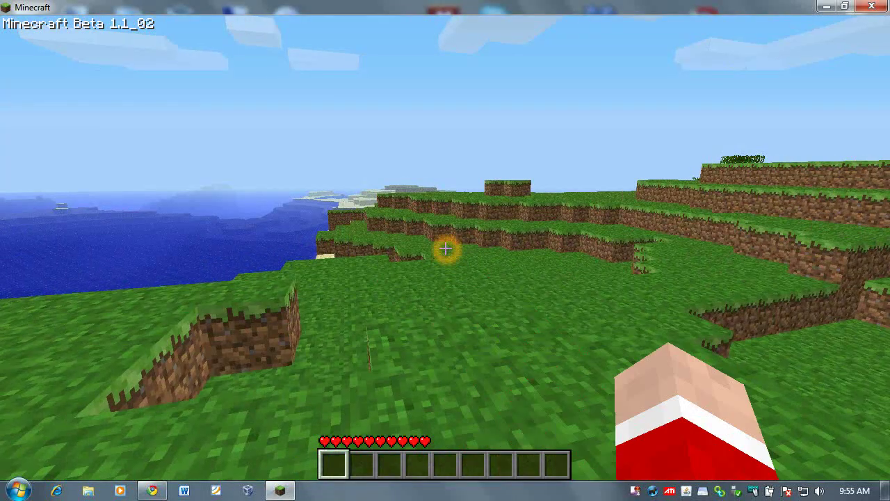
key(F5)
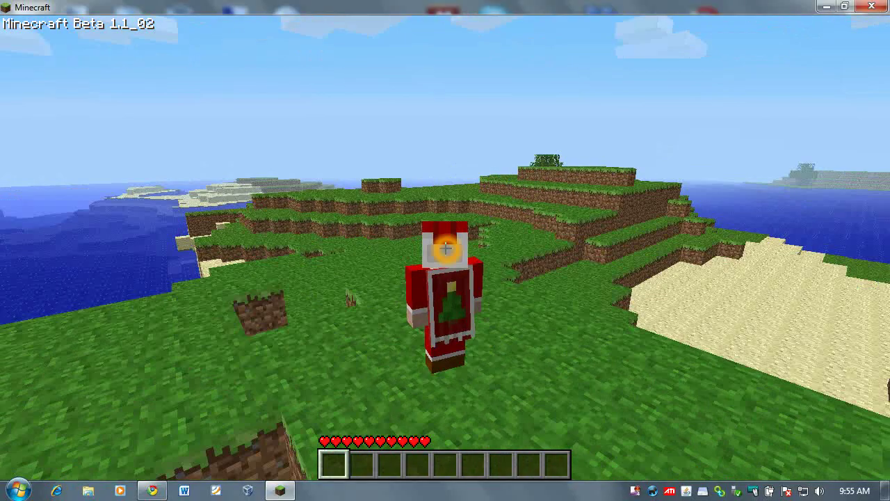
- Walk the character along the island and capture a game screenshot of its front with the HUD hidden
key(w)
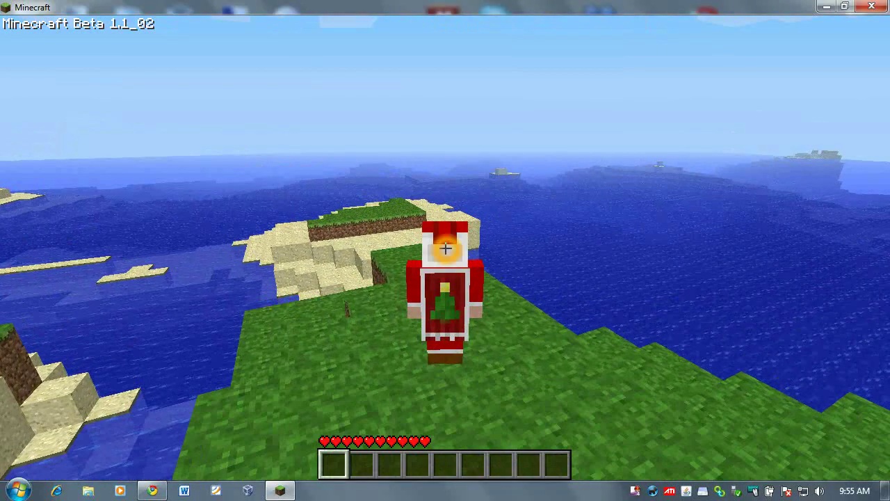
key(shift+F5)
key(w)
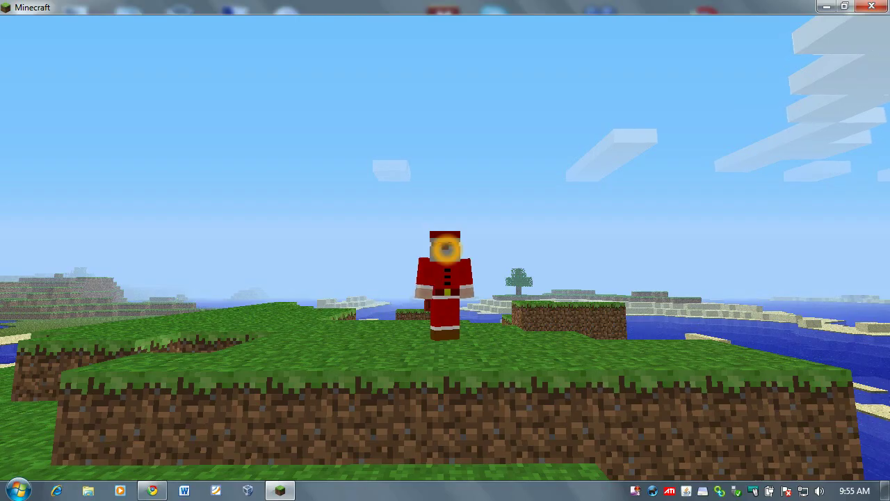
key(F2)
key(F1)
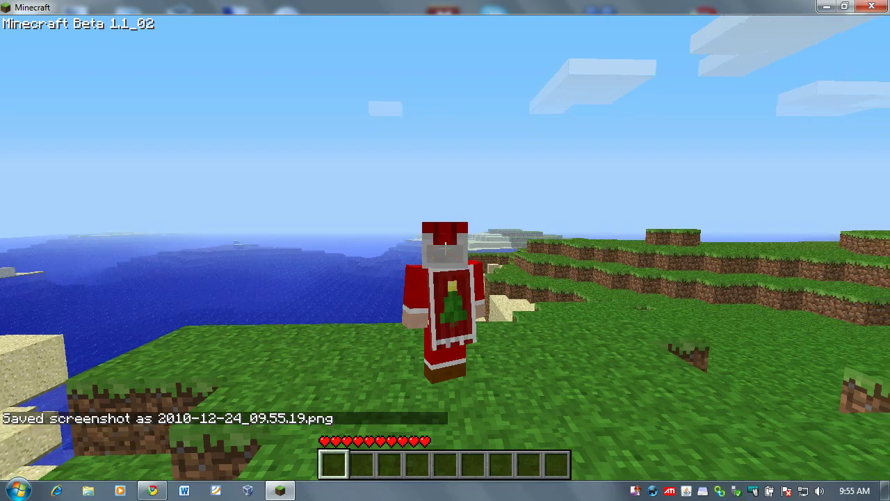
- Hide the HUD for another front view of the character, and restore it
key(F1)
key(F5)
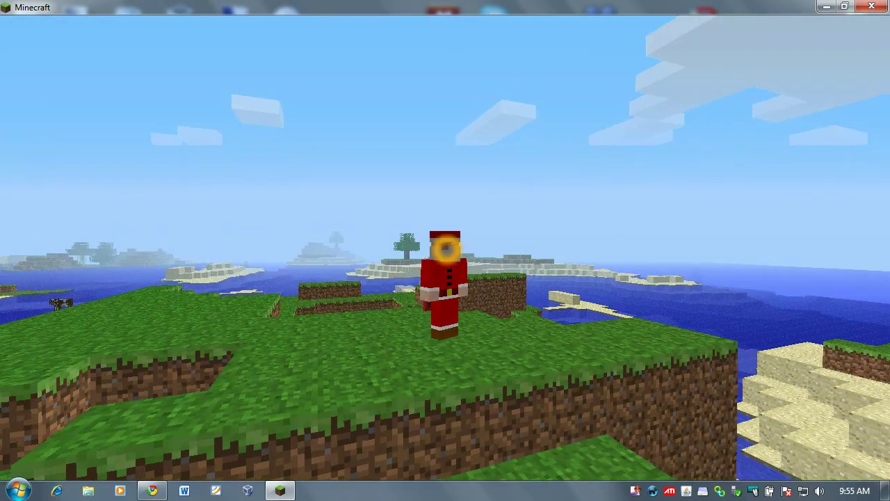
key(F1)
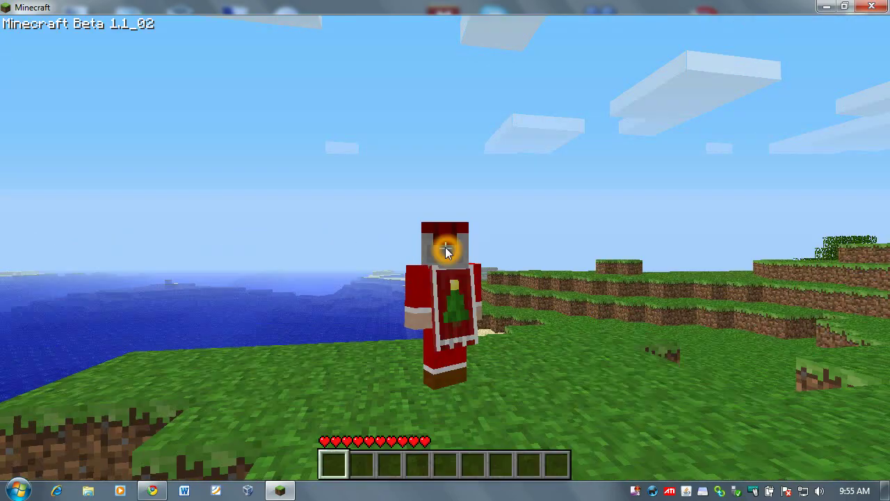
- Save the world and quit to the title screen
key(Escape)
click(497, 210)
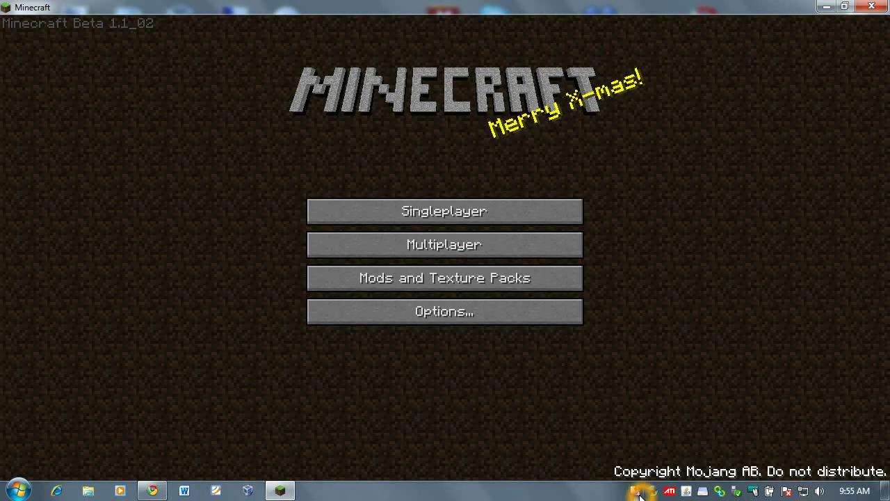
right_click(639, 492)
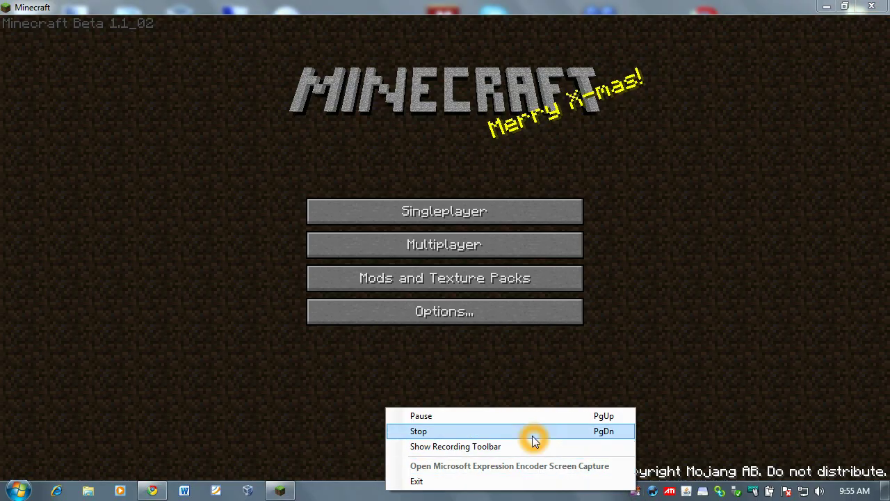